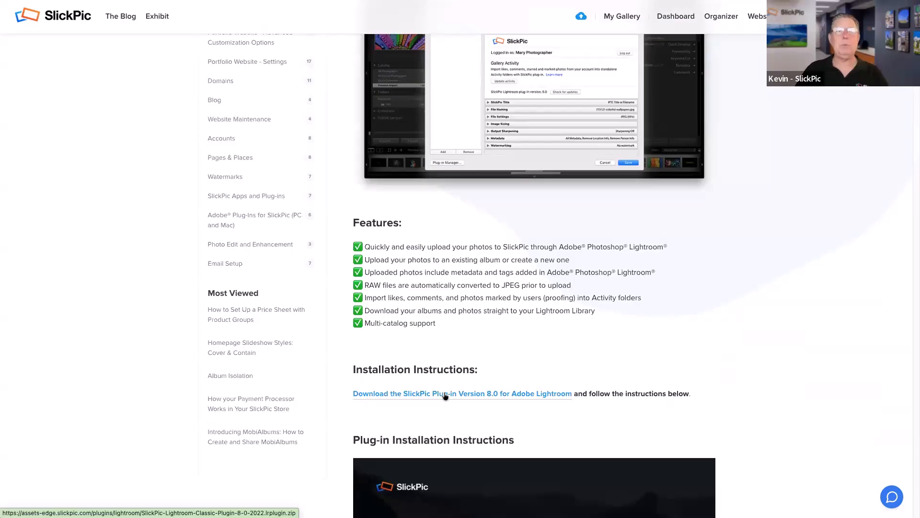
# Step: Download the SlickPic Plug-in Version 8.0 zip for Lightroom, then switch to Finder
pyautogui.click(445, 395)
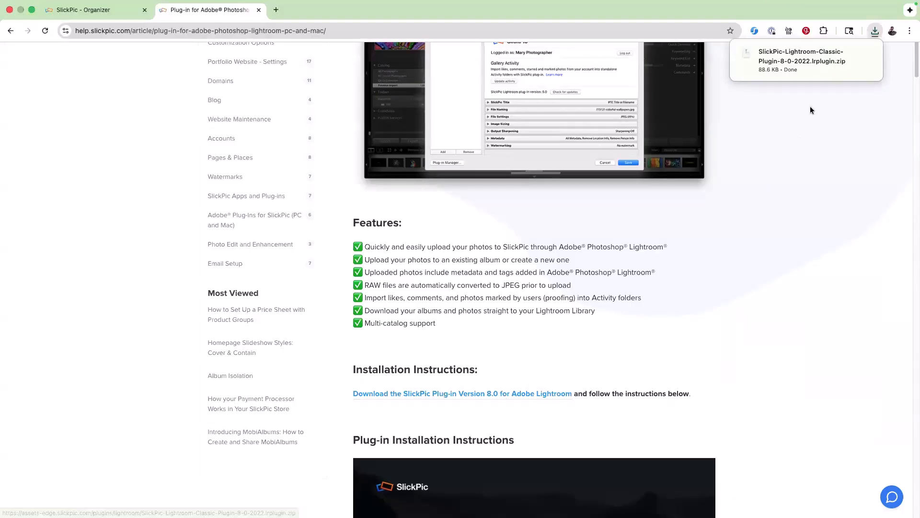
pyautogui.moveTo(783, 61)
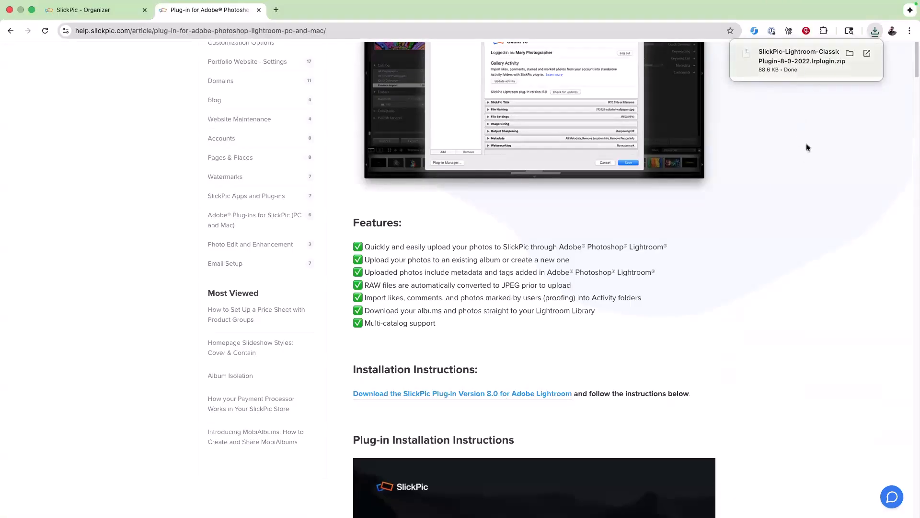
pyautogui.press('super+Tab')
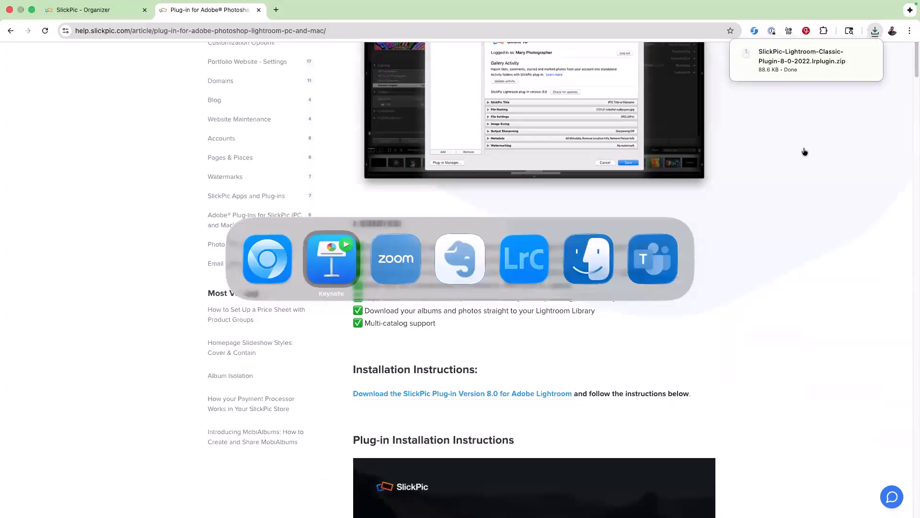
pyautogui.press('super+Tab')
pyautogui.press('super+Tab')
pyautogui.press('super+Tab')
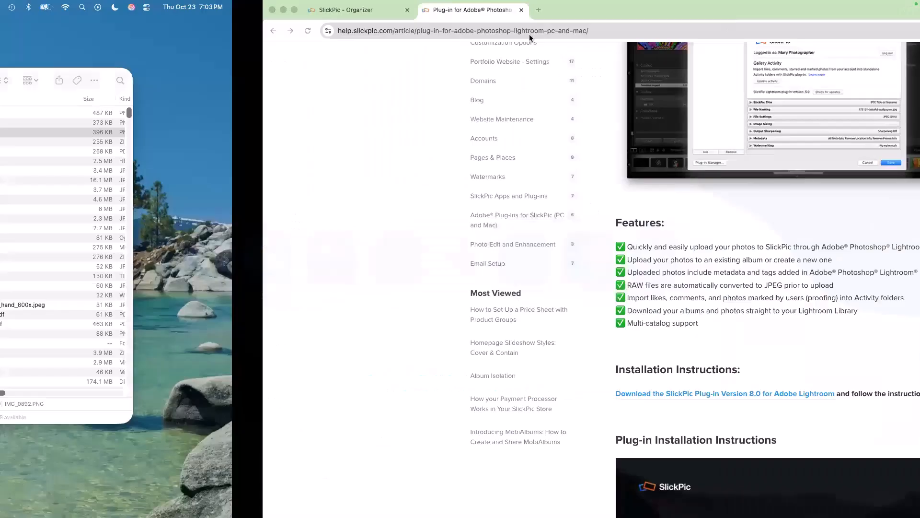
# Step: Unzip the downloaded SlickPic plug-in archive in Downloads
pyautogui.moveTo(642, 74); pyautogui.dragTo(481, 130)
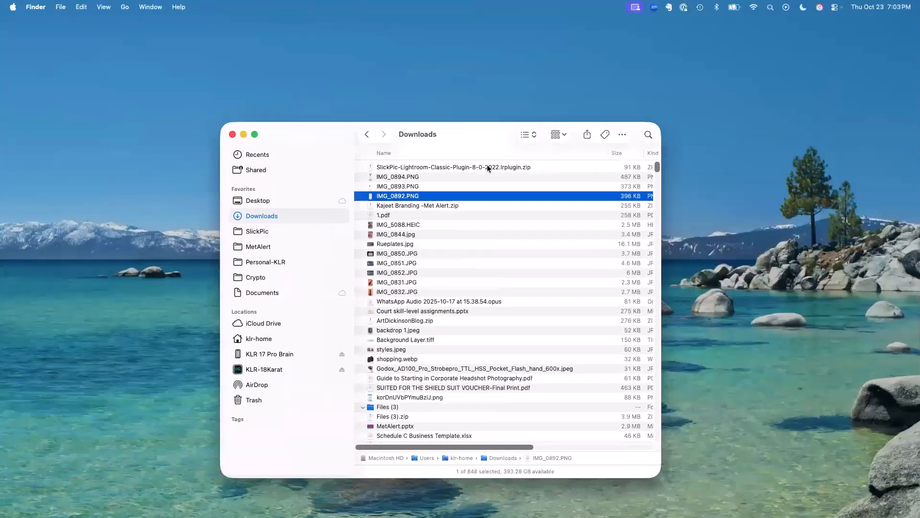
pyautogui.click(459, 167)
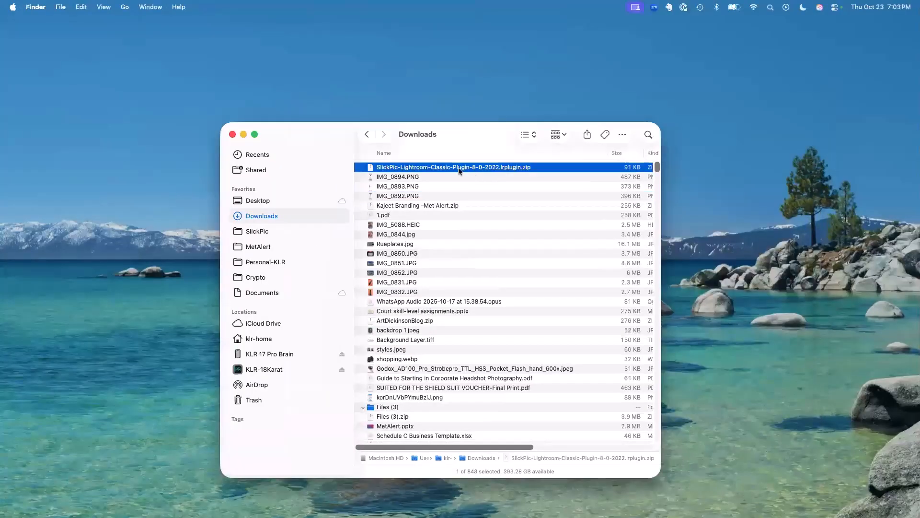
pyautogui.doubleClick(369, 169)
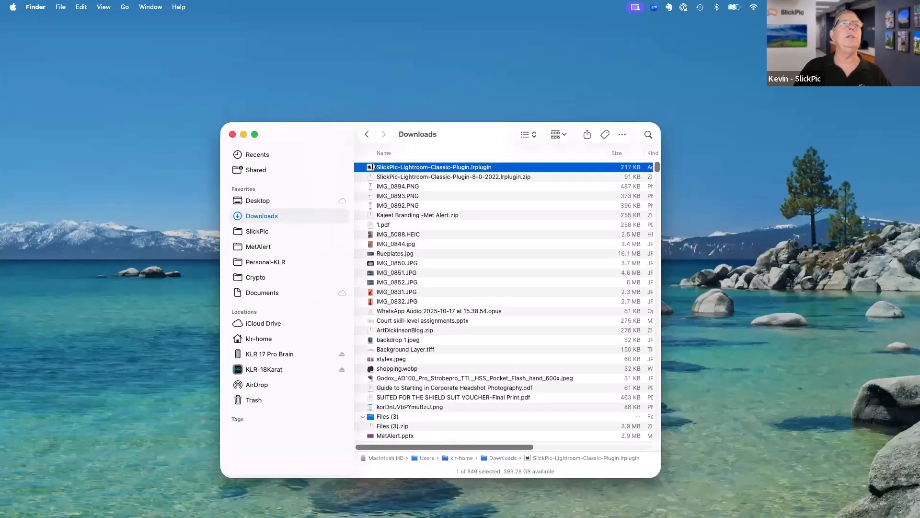
# Step: Move the SlickPic .lrplugin into Documents and then into the Personal-KLR folder
pyautogui.moveTo(373, 167); pyautogui.dragTo(262, 293)
pyautogui.click(262, 292)
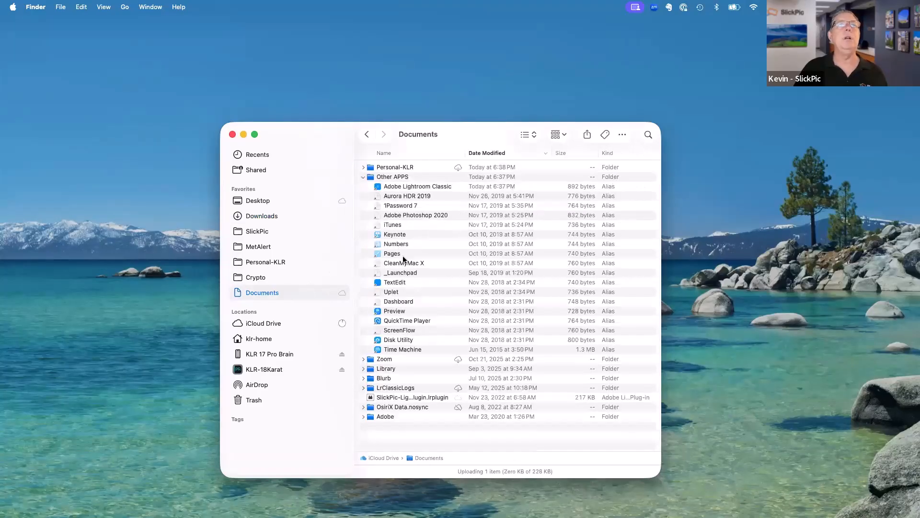
pyautogui.click(363, 177)
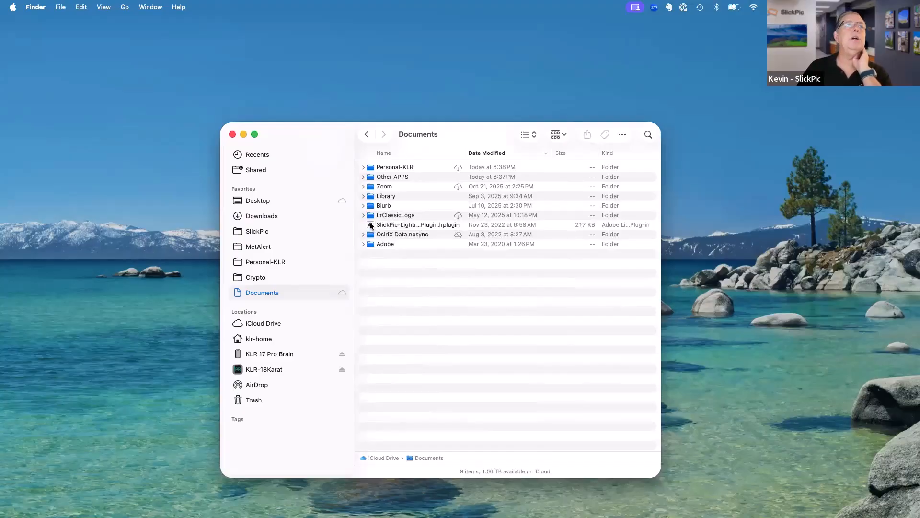
pyautogui.moveTo(372, 225); pyautogui.dragTo(371, 169)
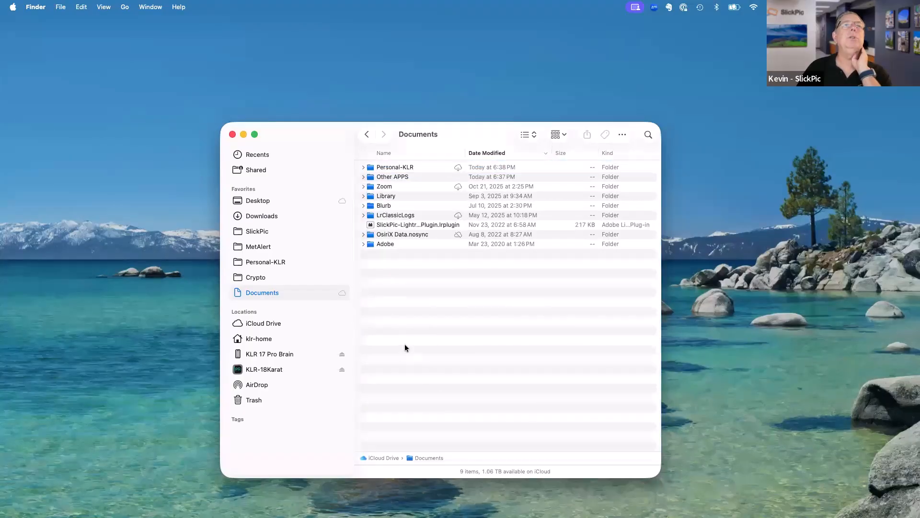
pyautogui.moveTo(371, 225); pyautogui.dragTo(393, 169)
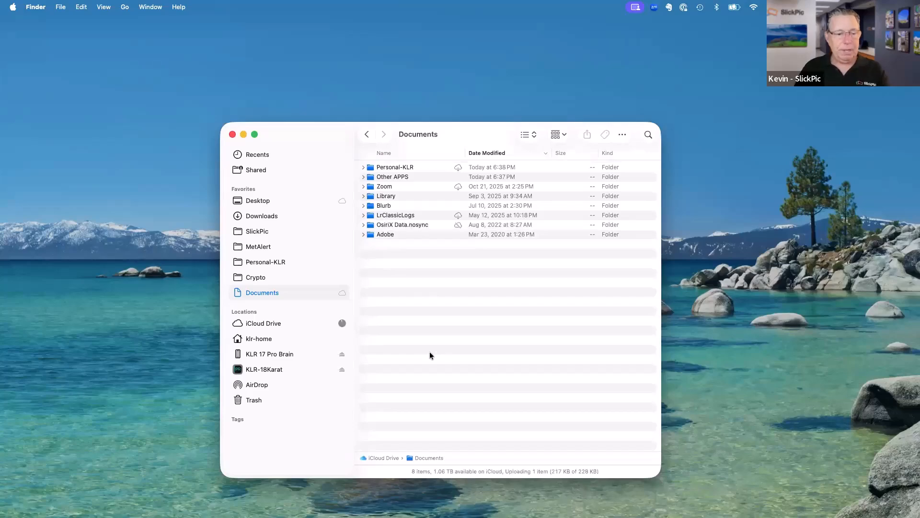
# Step: Switch to Lightroom Classic's KLR-Models library and open the File menu
pyautogui.press('super+Tab')
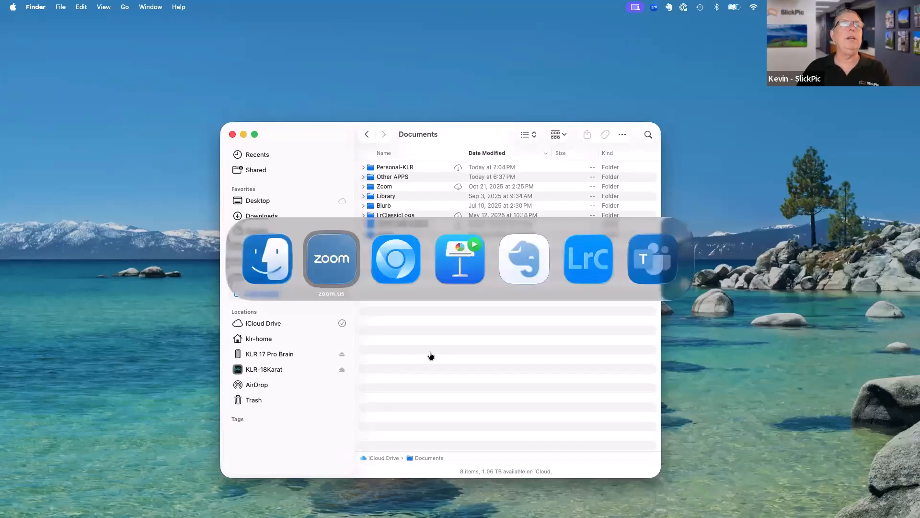
pyautogui.press('super+Tab')
pyautogui.press('super+Tab')
pyautogui.press('super+Tab')
pyautogui.press('super+Tab')
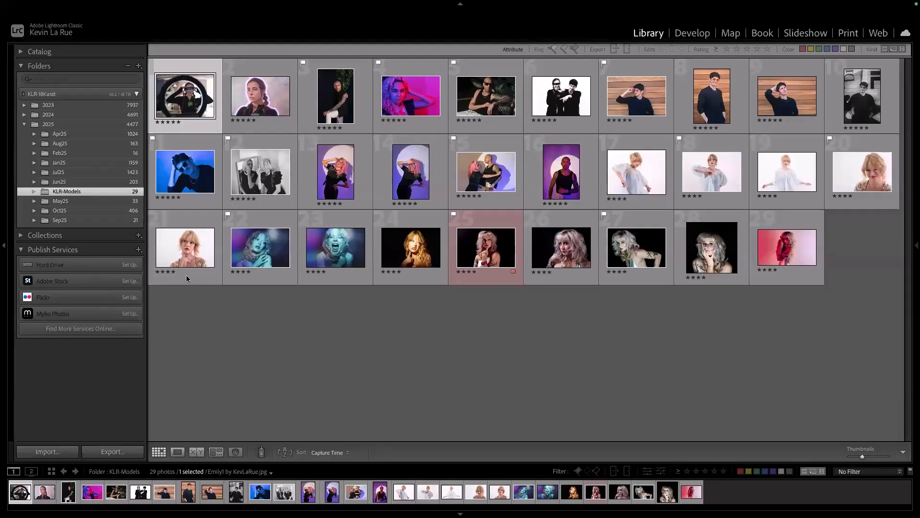
pyautogui.moveTo(86, 4)
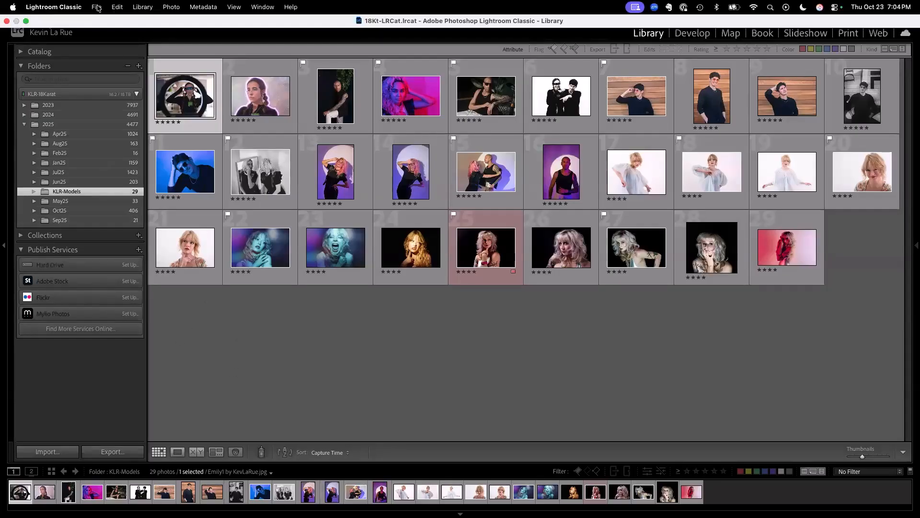
pyautogui.click(97, 8)
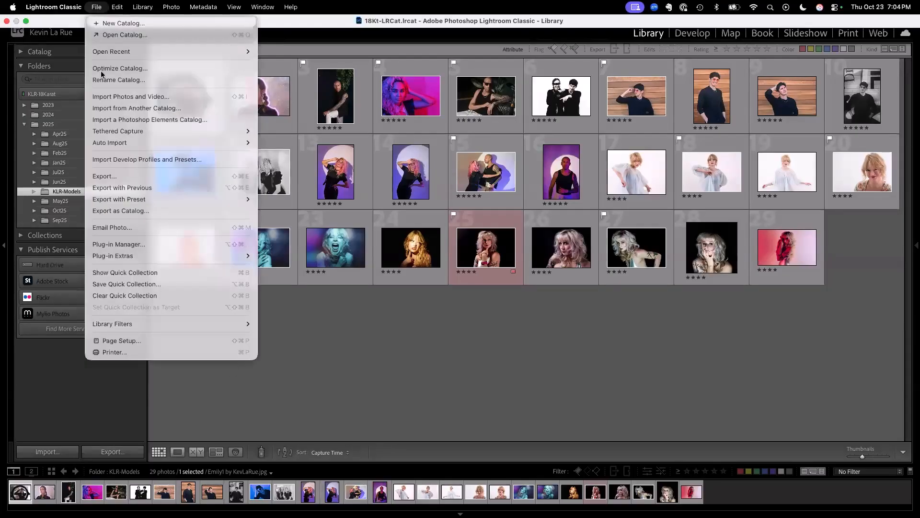
# Step: In Plug-in Manager, add the SlickPic .lrplugin from Personal-KLR, sorted by newest Date Added
pyautogui.click(152, 245)
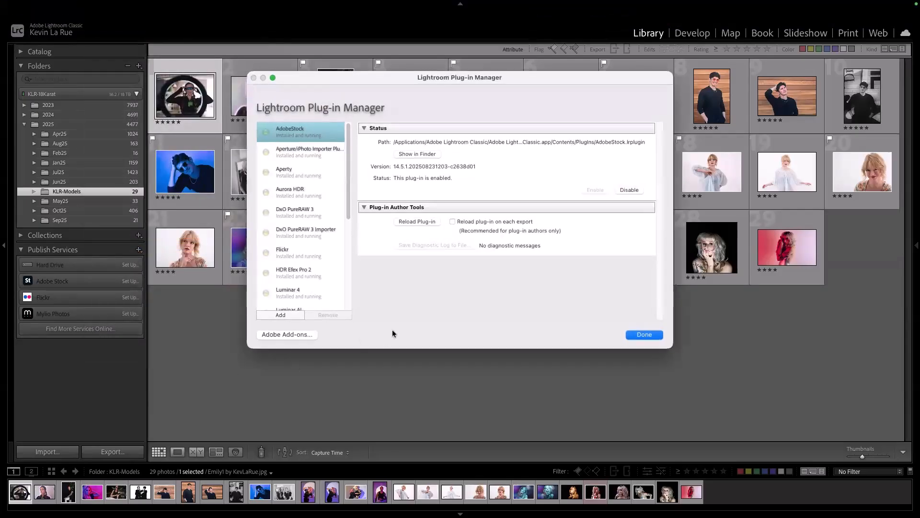
pyautogui.scroll(-6, 308, 206)
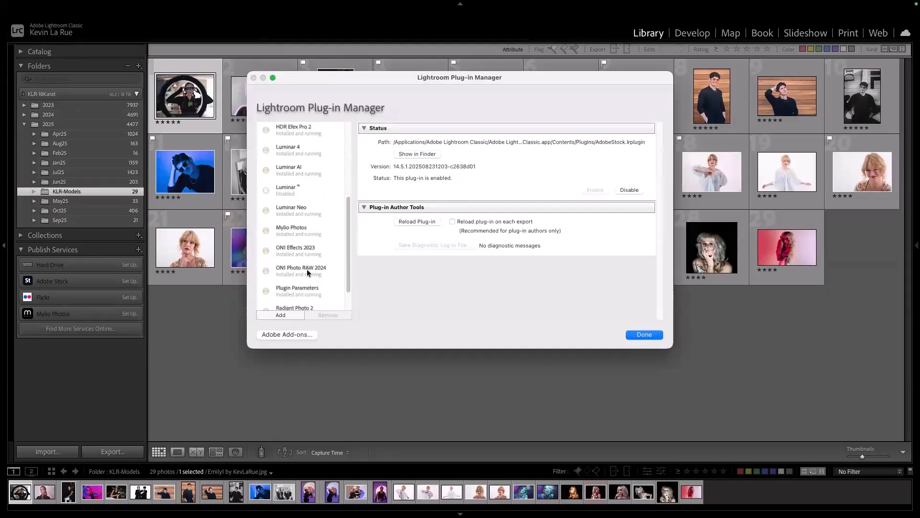
pyautogui.scroll(6, 307, 221)
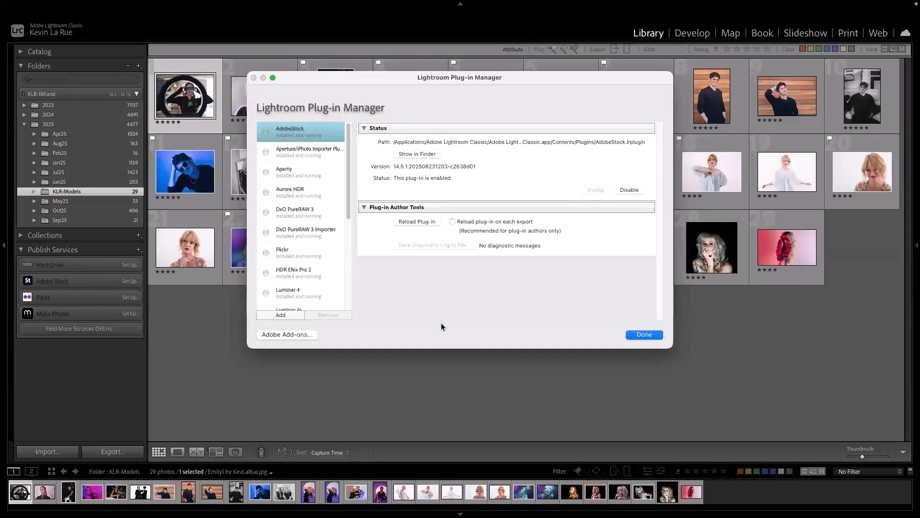
pyautogui.click(282, 314)
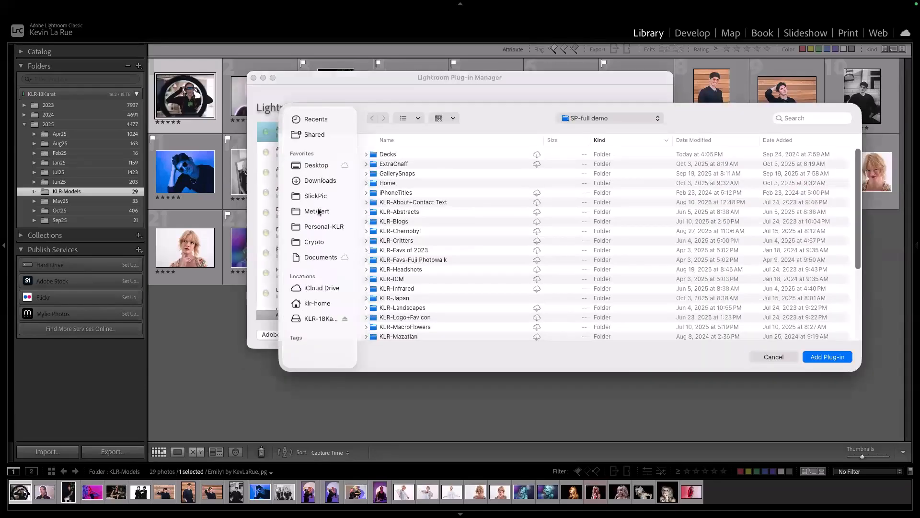
pyautogui.click(319, 227)
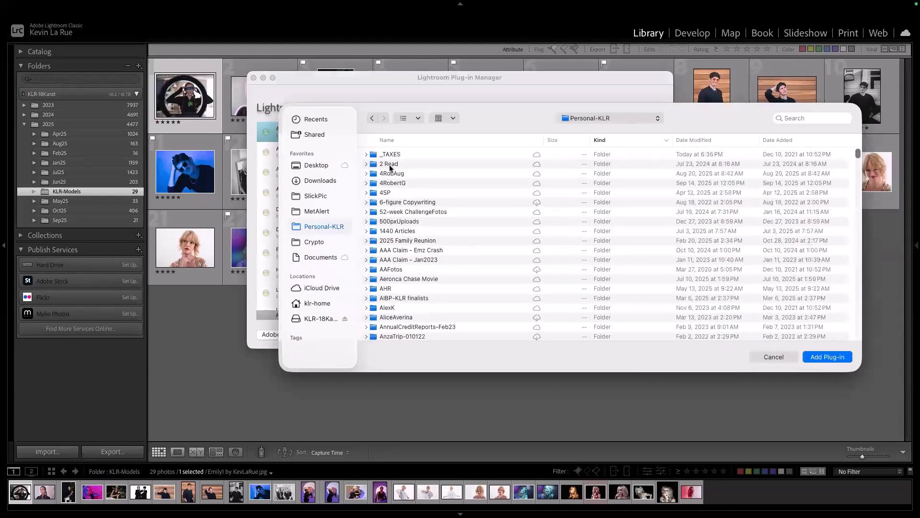
pyautogui.scroll(-1, 625, 196)
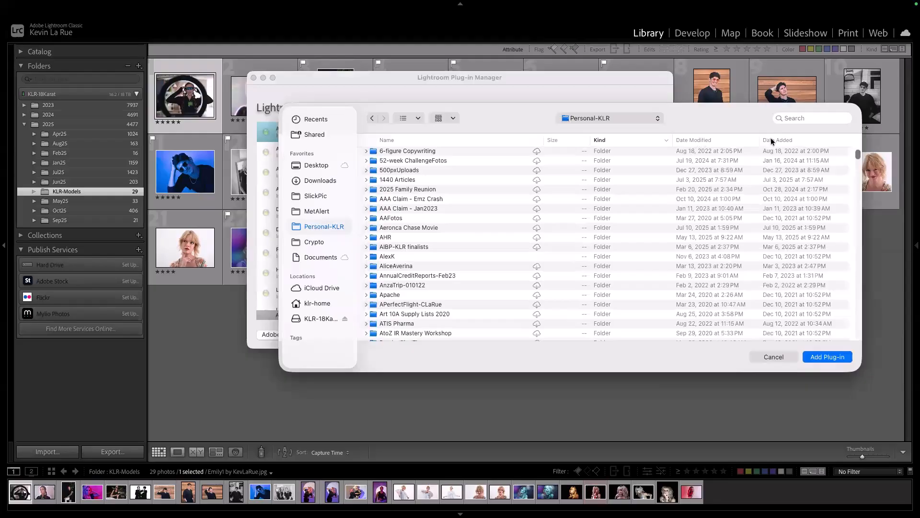
pyautogui.click(772, 140)
pyautogui.scroll(-5, 417, 303)
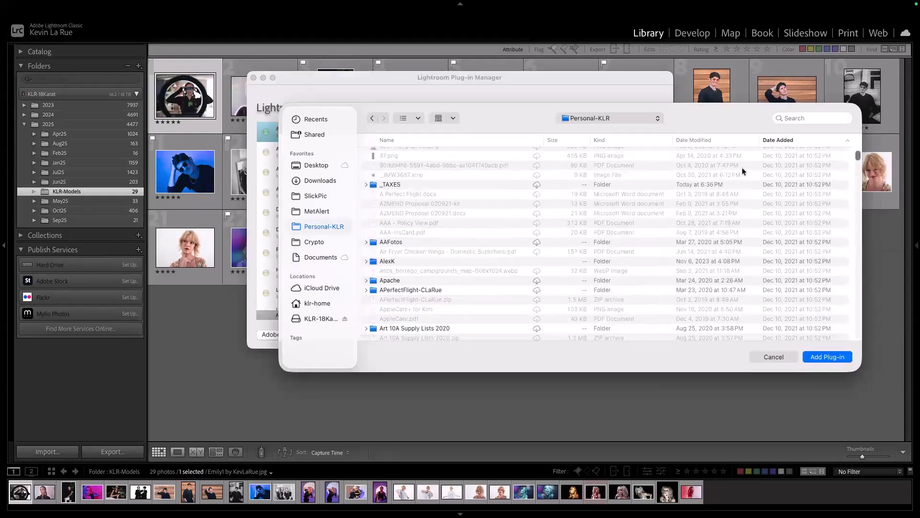
pyautogui.click(778, 140)
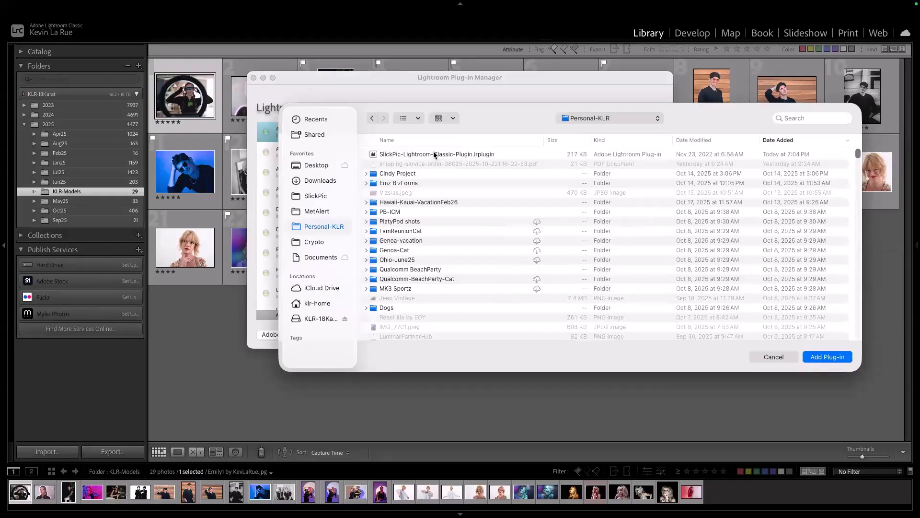
pyautogui.doubleClick(434, 154)
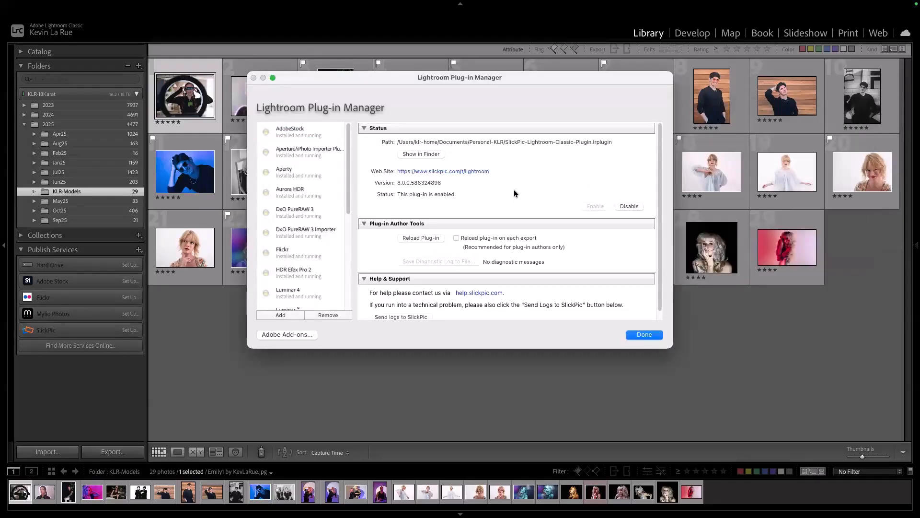
# Step: Check the SlickPic 8.0.0 plug-in is enabled and close the Plug-in Manager
pyautogui.scroll(-2, 512, 197)
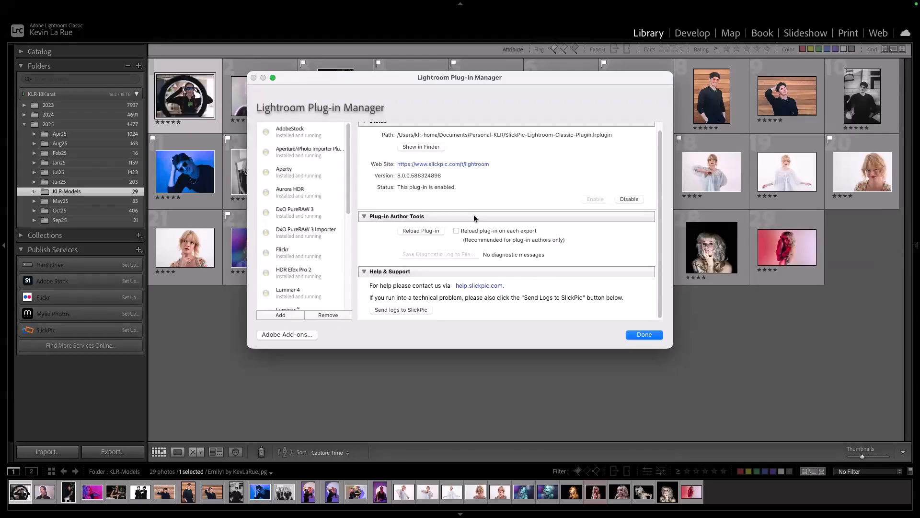
pyautogui.scroll(2, 551, 206)
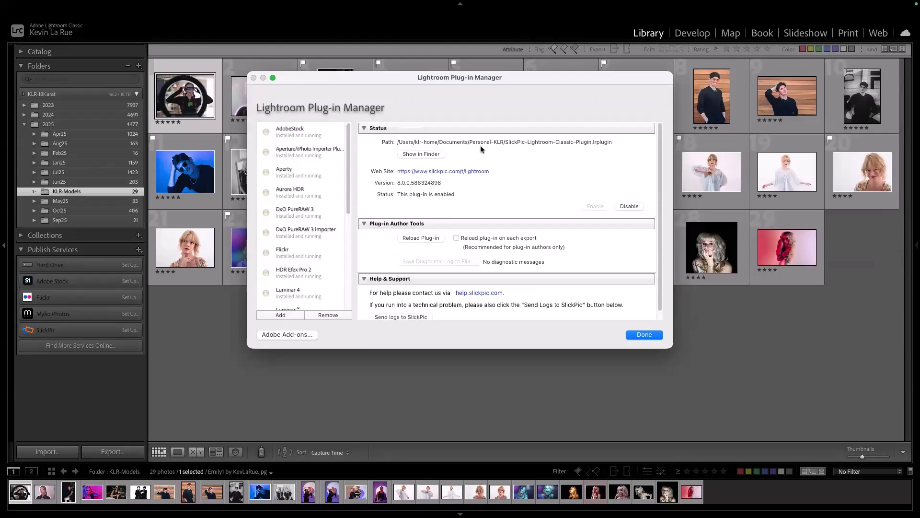
pyautogui.scroll(-1, 512, 284)
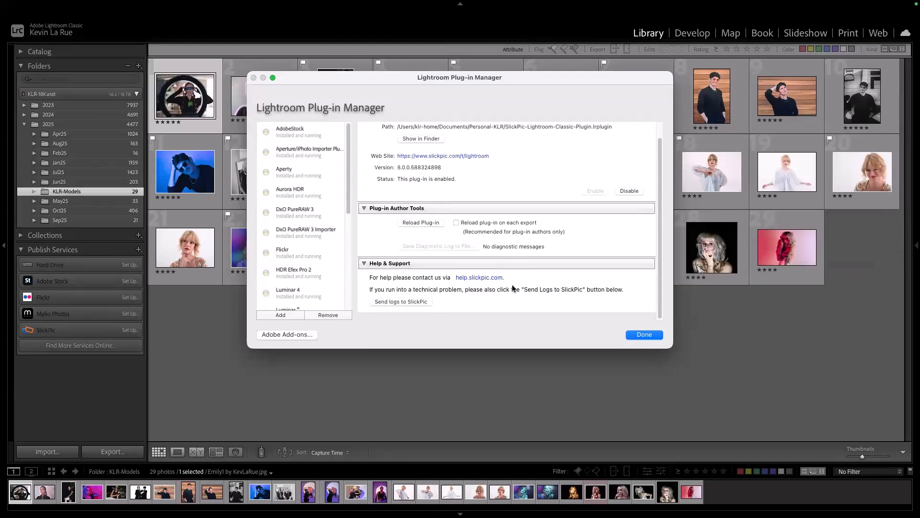
pyautogui.click(644, 335)
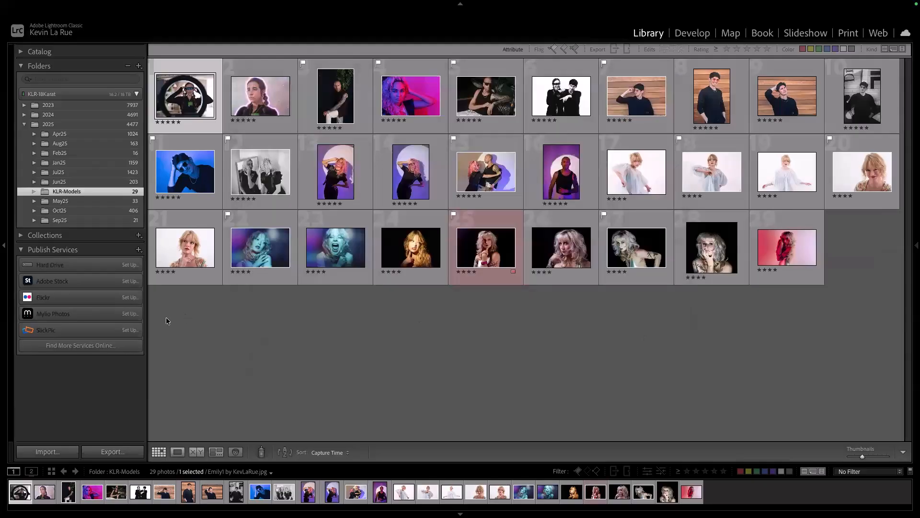
# Step: Set up the SlickPic publish service with the account e-mail, then switch to Chrome
pyautogui.click(130, 331)
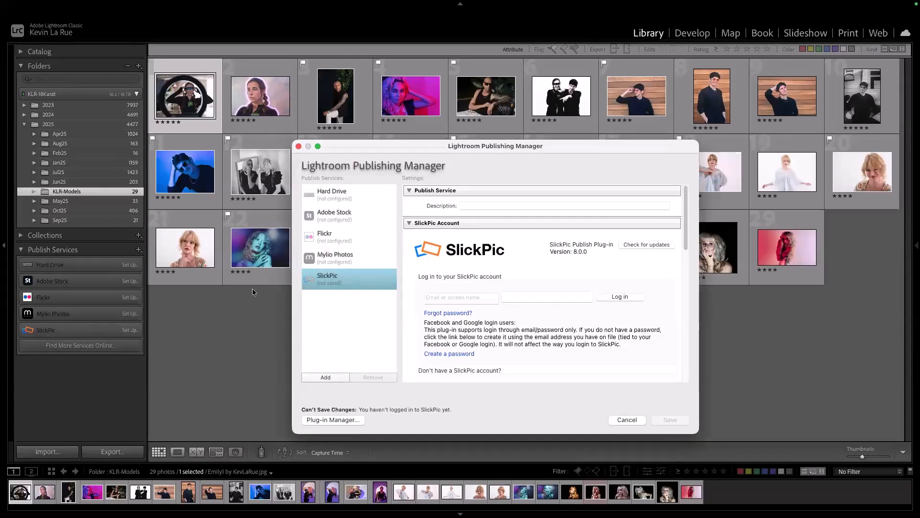
pyautogui.click(448, 300)
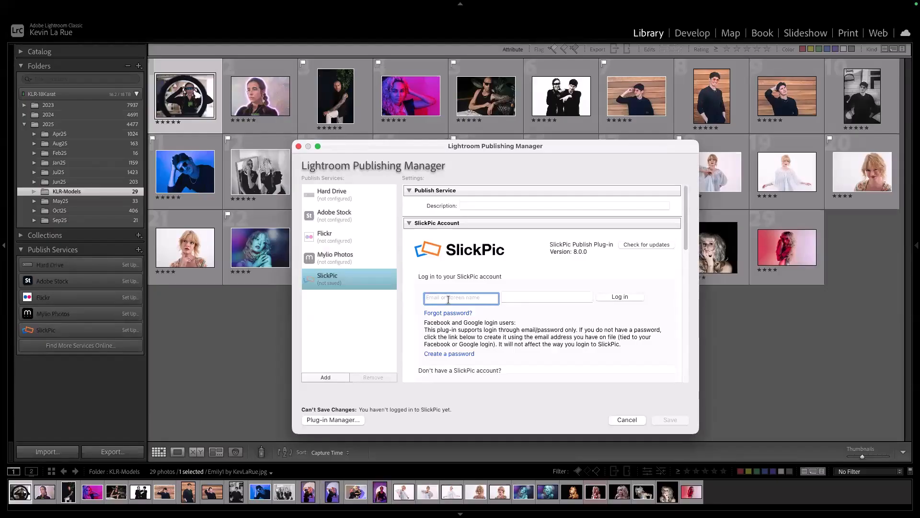
pyautogui.click(524, 301)
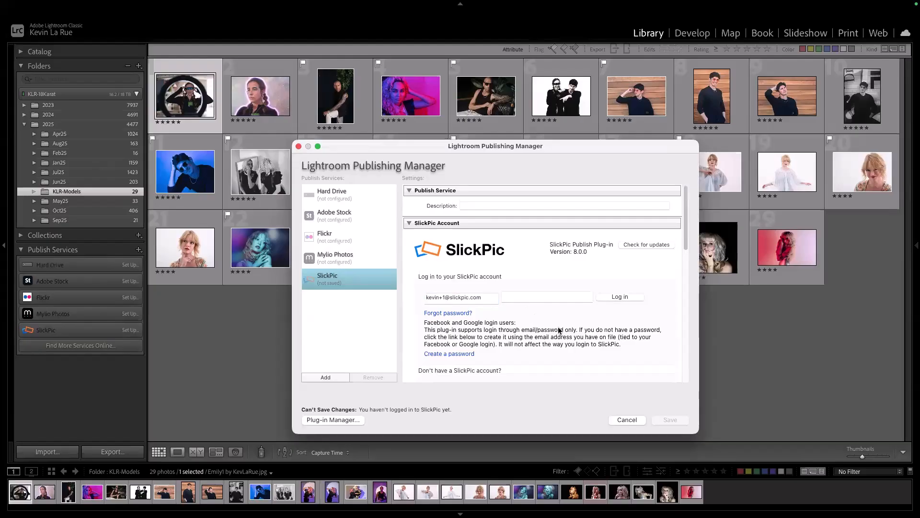
pyautogui.press('super+Tab')
pyautogui.press('super+Tab')
pyautogui.press('super+Tab')
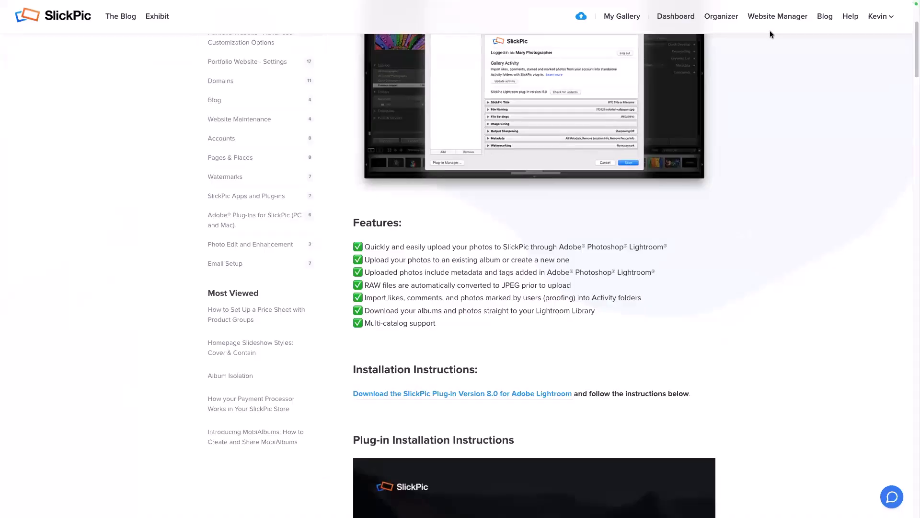
# Step: Copy the SlickPic demo login's password from 1Password and return to Lightroom
pyautogui.moveTo(763, 3)
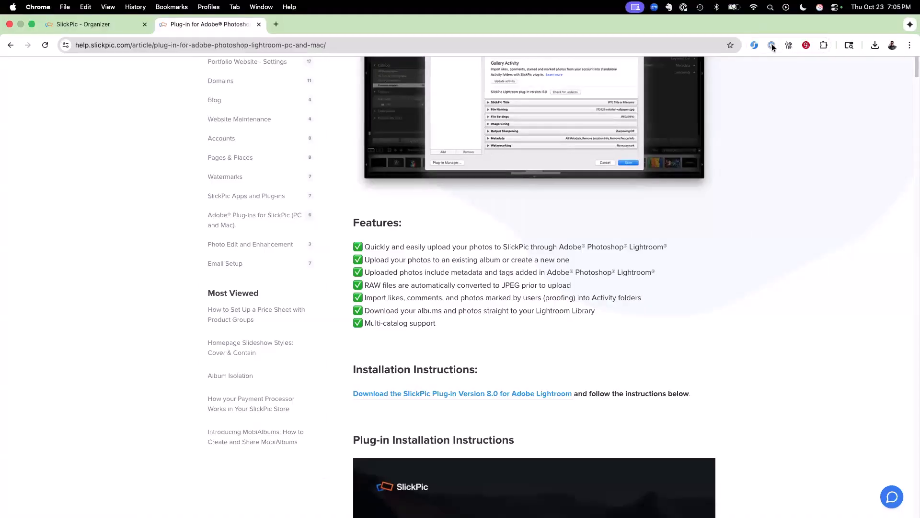
pyautogui.click(772, 45)
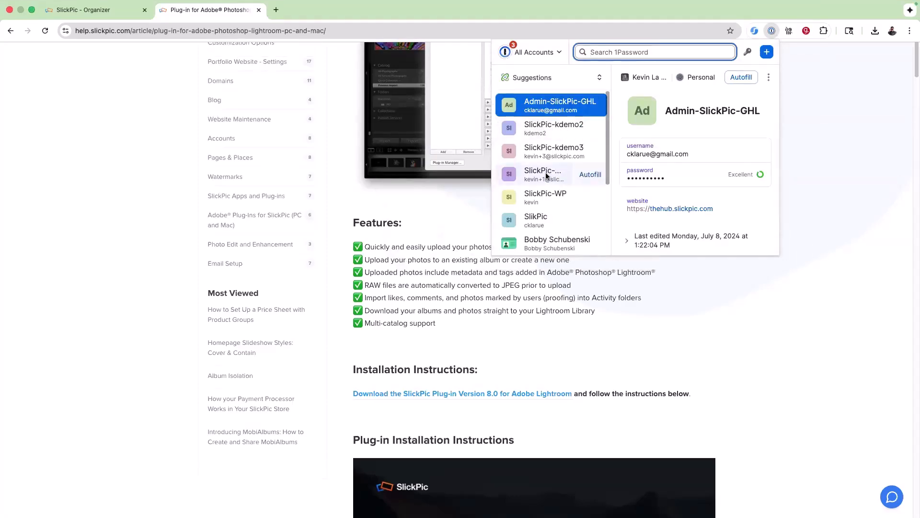
pyautogui.click(545, 172)
pyautogui.click(741, 176)
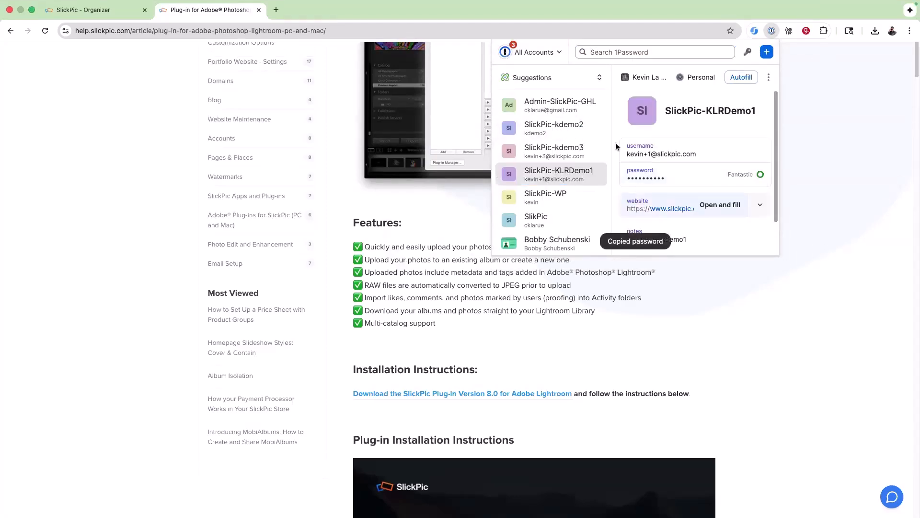
pyautogui.press('super+Tab')
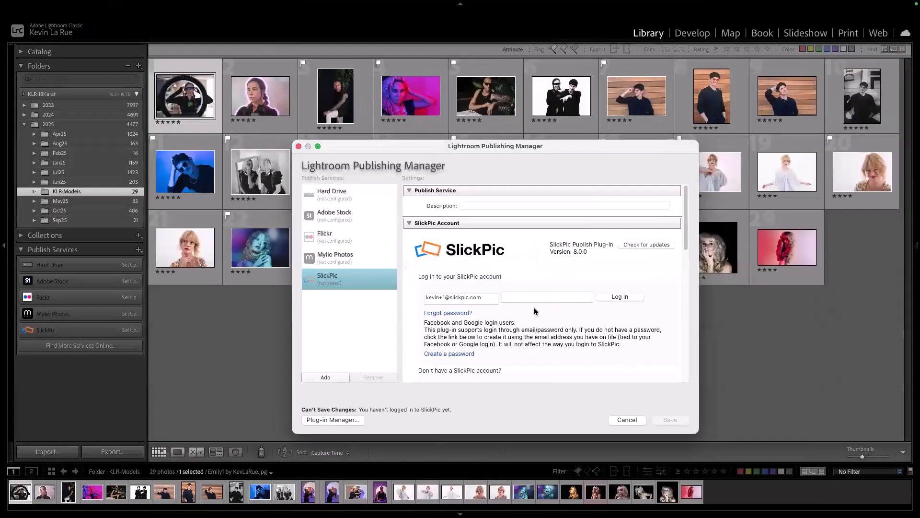
# Step: Paste the password, log in to SlickPic, and save the publish service settings
pyautogui.rightClick(522, 292)
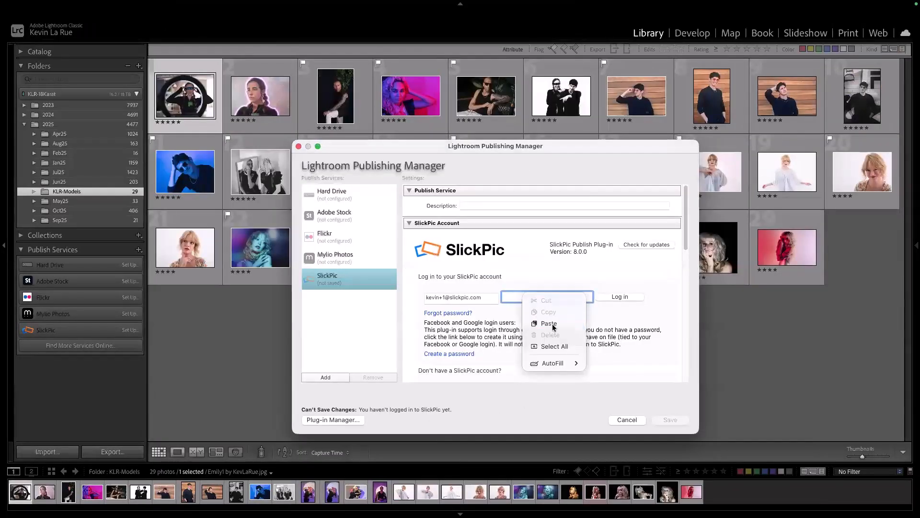
pyautogui.click(531, 322)
pyautogui.click(619, 296)
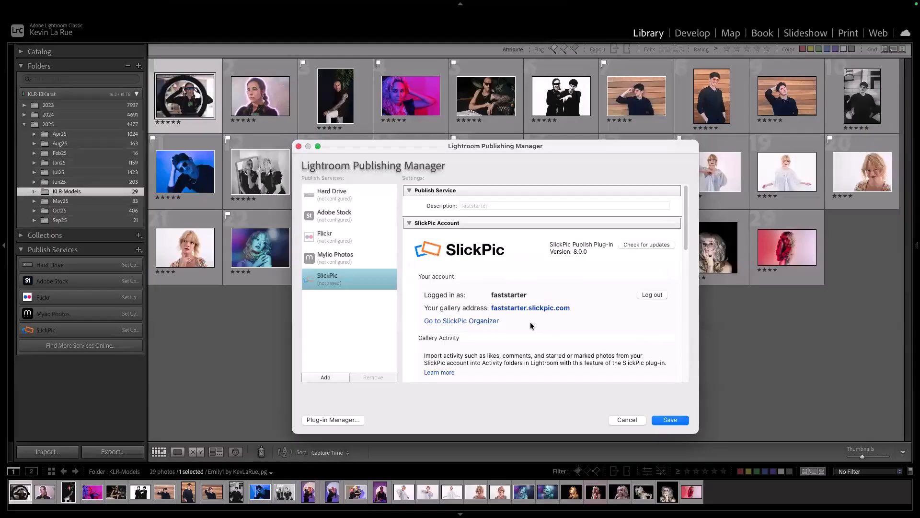
pyautogui.click(678, 423)
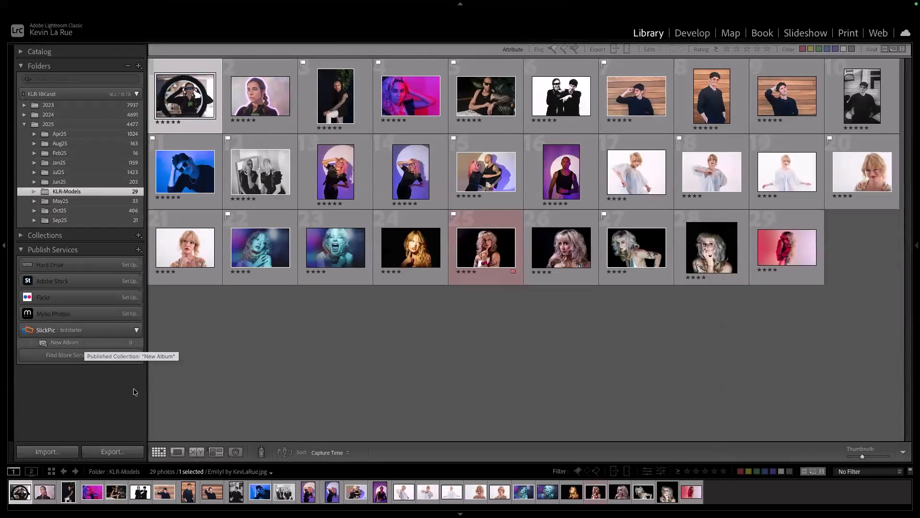
# Step: Filter to the 12 flagged photos and drag them all into SlickPic's New Album
pyautogui.click(328, 369)
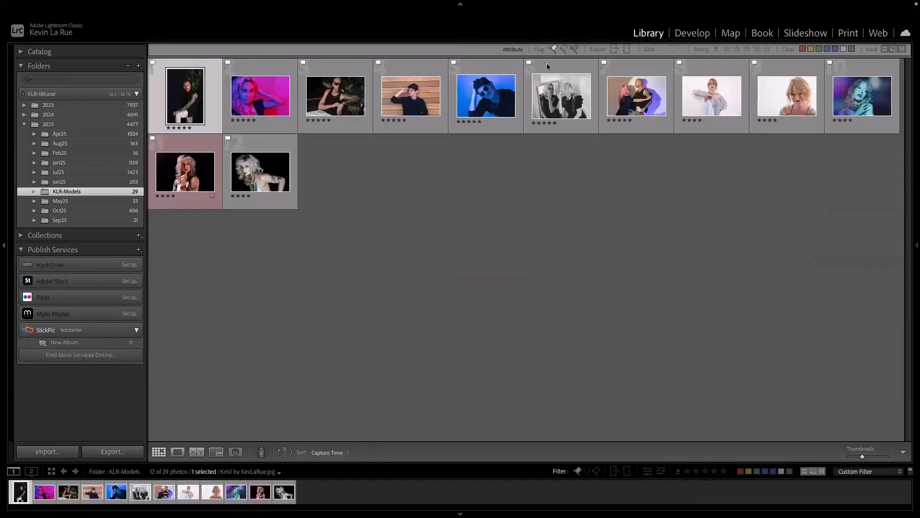
pyautogui.click(554, 50)
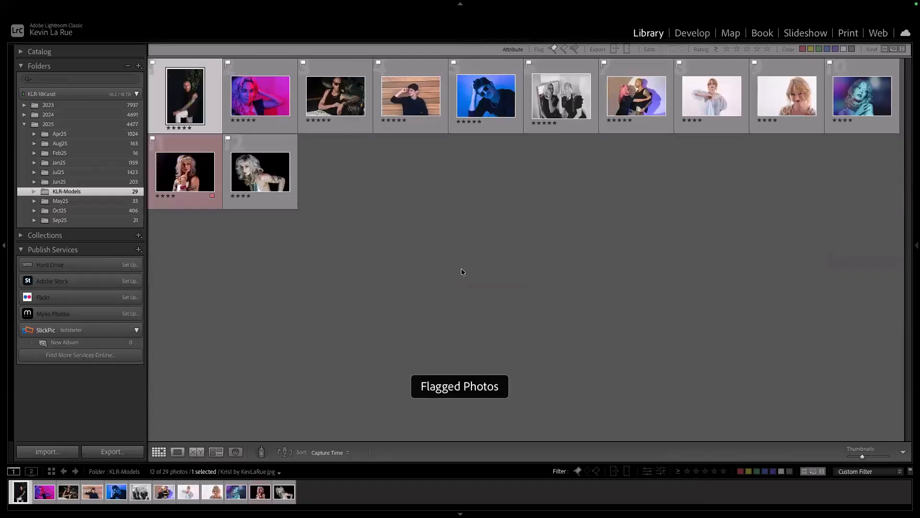
pyautogui.hotkey('ctrl', 'a')
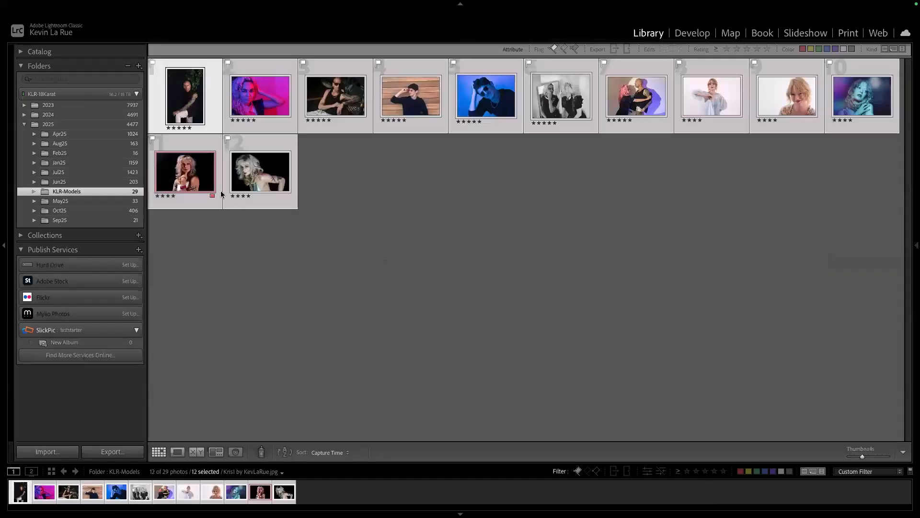
pyautogui.moveTo(195, 178); pyautogui.dragTo(89, 343)
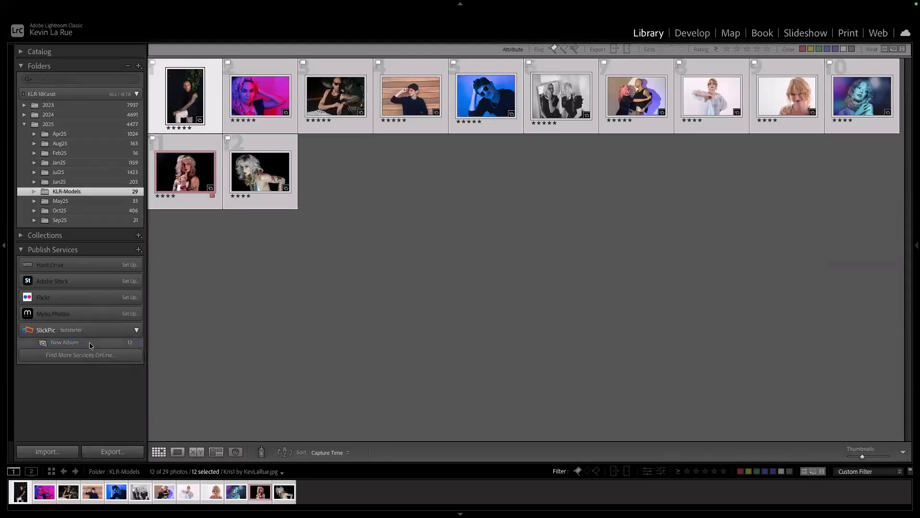
pyautogui.click(89, 342)
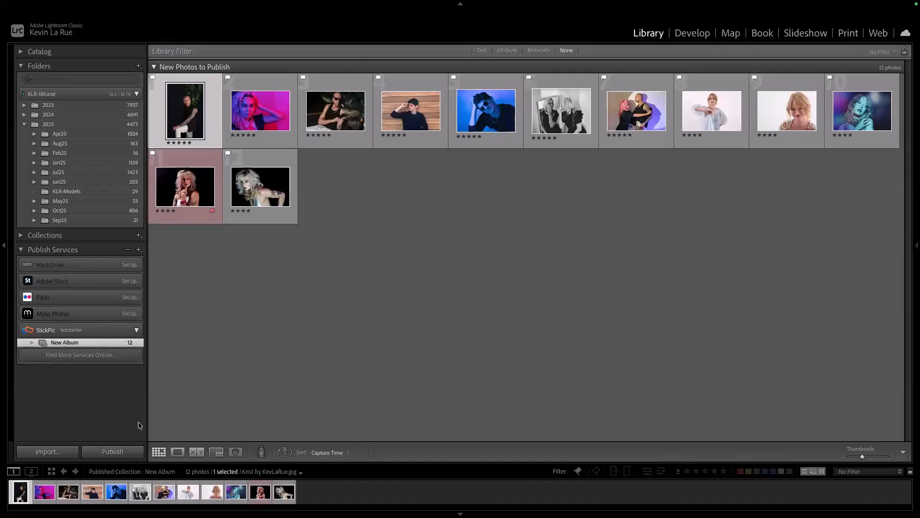
# Step: Publish the New Album's 12 photos to SlickPic
pyautogui.click(130, 453)
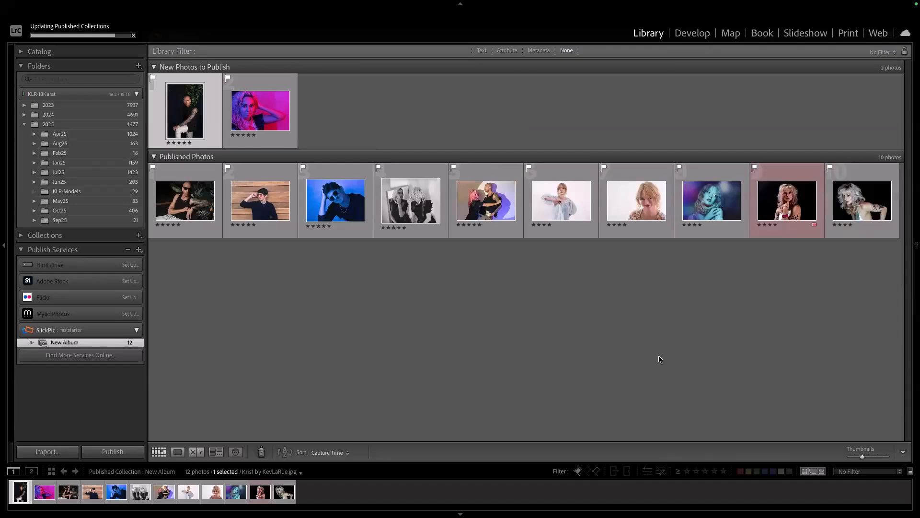
# Step: Create an empty SlickPic album named WWPW-LaJolla, then go back to the New Album photos
pyautogui.rightClick(88, 332)
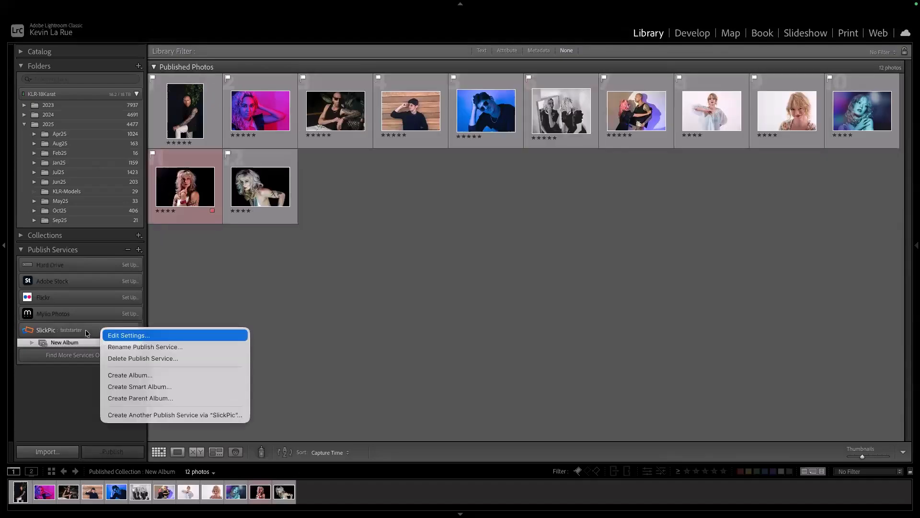
pyautogui.click(130, 375)
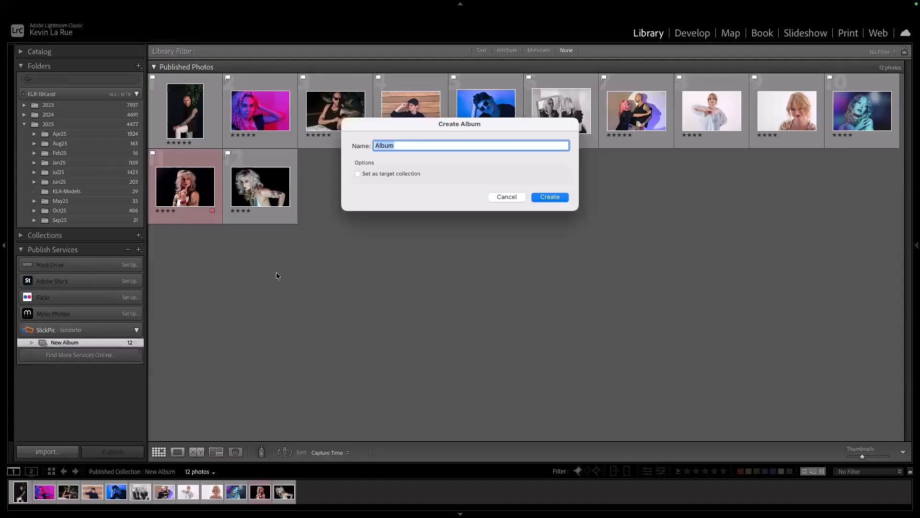
pyautogui.write('Travel')
pyautogui.press('BackSpace')
pyautogui.press('BackSpace')
pyautogui.press('BackSpace')
pyautogui.press('BackSpace')
pyautogui.press('BackSpace')
pyautogui.press('BackSpace')
pyautogui.press('BackSpace')
pyautogui.write('WWPW-LaJolla')
pyautogui.press('Return')
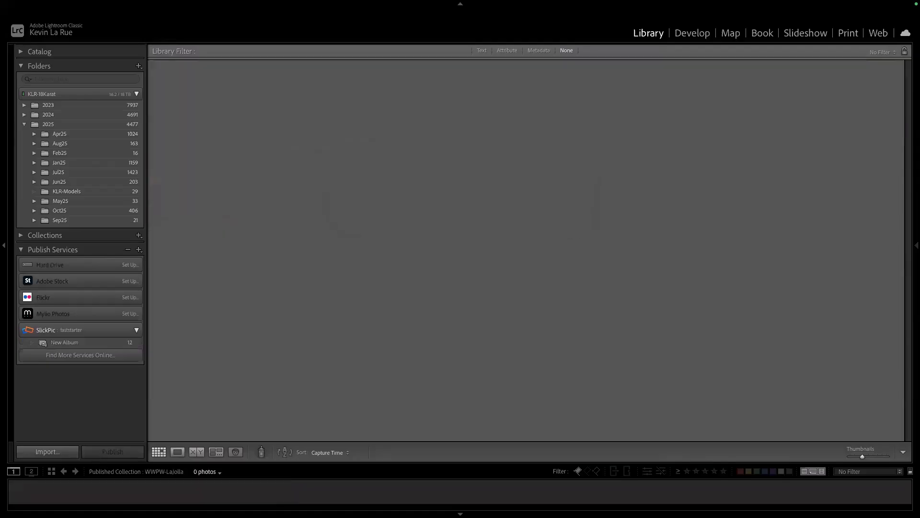
pyautogui.click(90, 342)
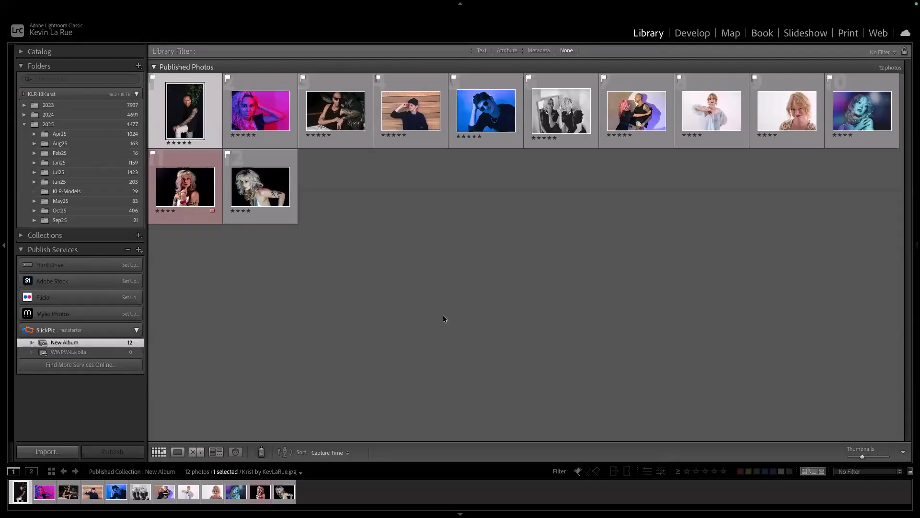
# Step: Show the SlickPic Organizer full screen in the browser and reload it to list the new albums
pyautogui.press('super+Tab')
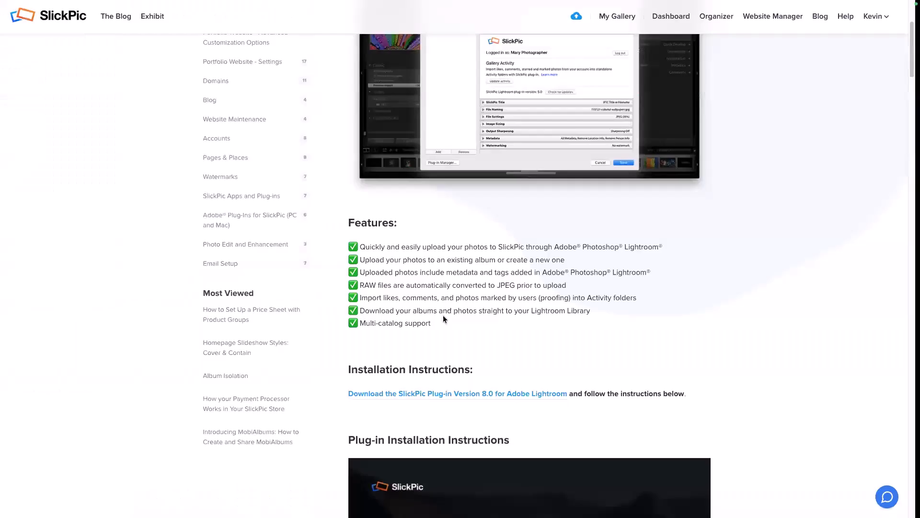
pyautogui.click(88, 25)
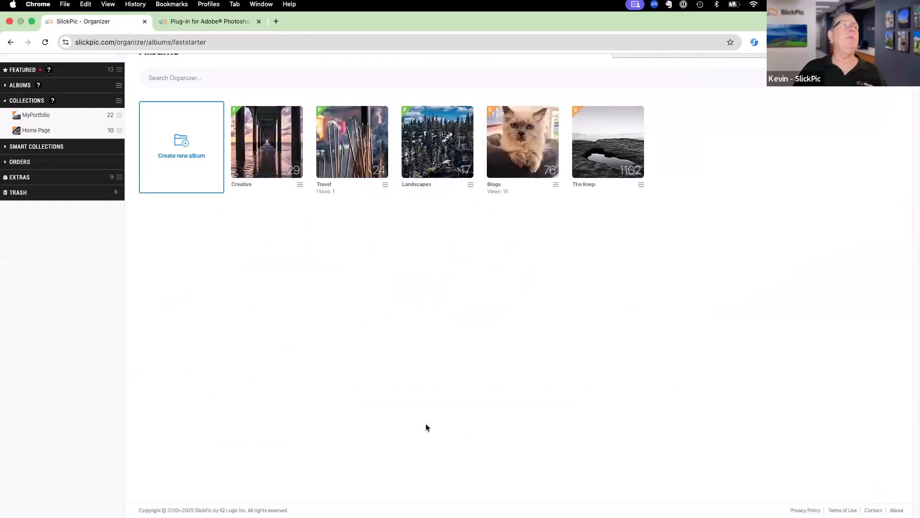
pyautogui.press('ctrl+super+f')
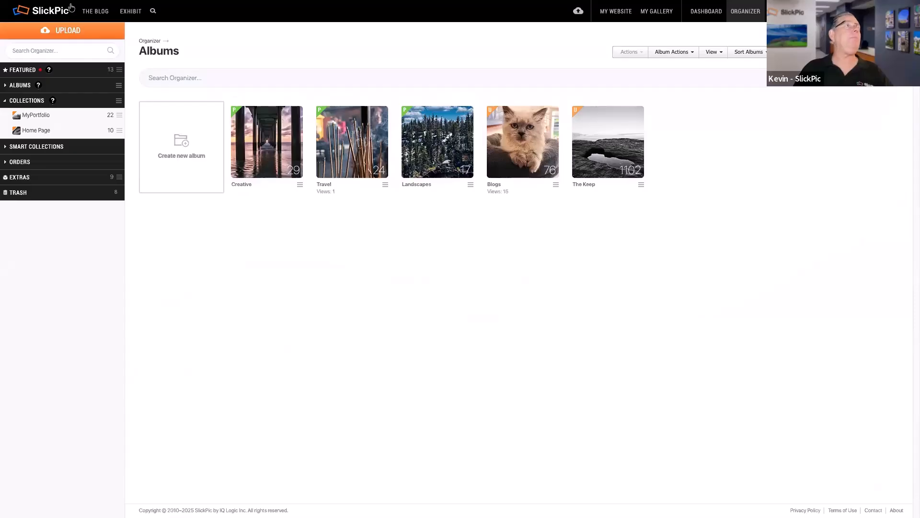
pyautogui.moveTo(72, 3)
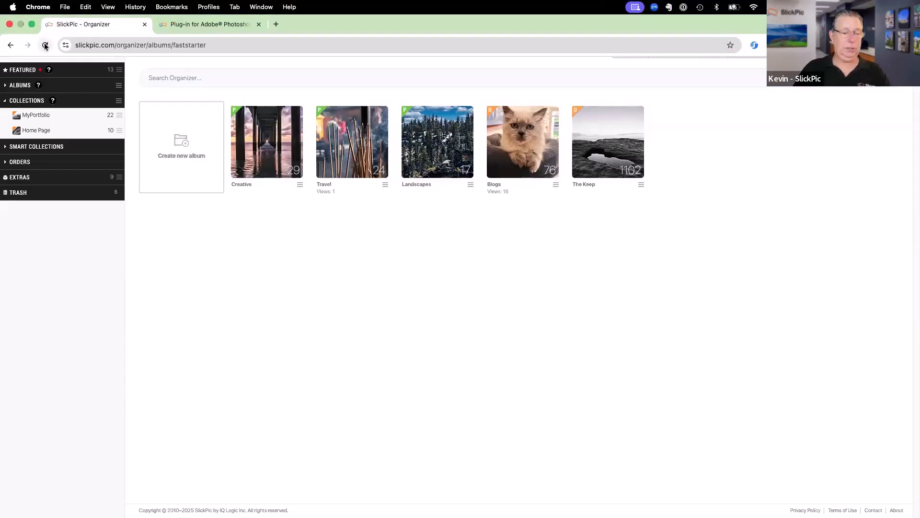
pyautogui.click(46, 45)
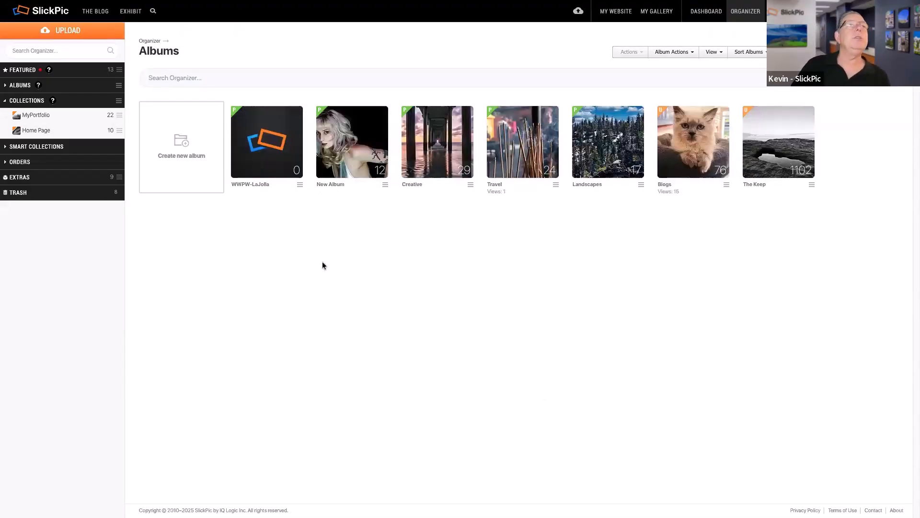
# Step: Rename the New Album to Models
pyautogui.click(337, 182)
pyautogui.write('Me')
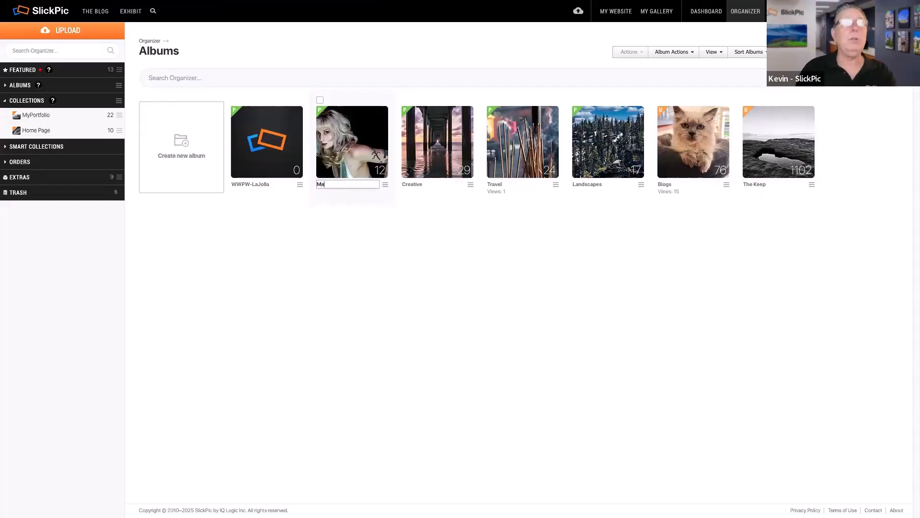
pyautogui.write('odels')
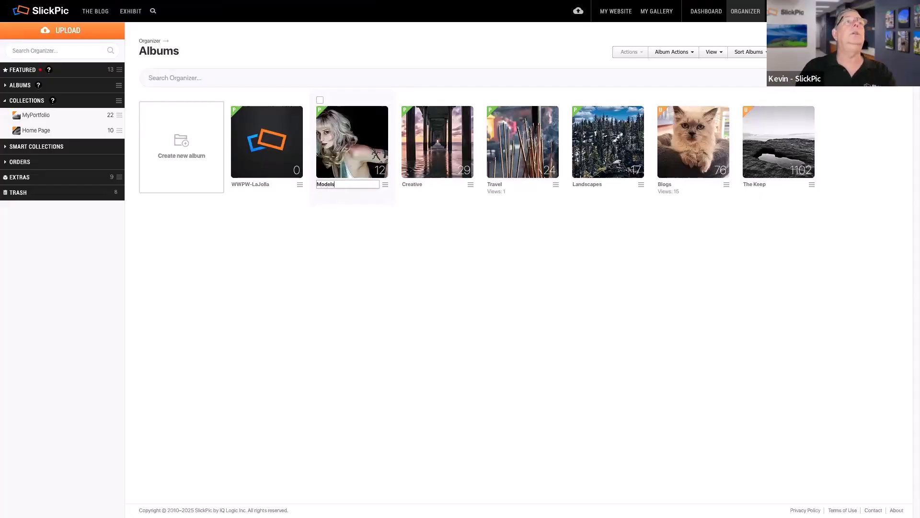
pyautogui.press('Return')
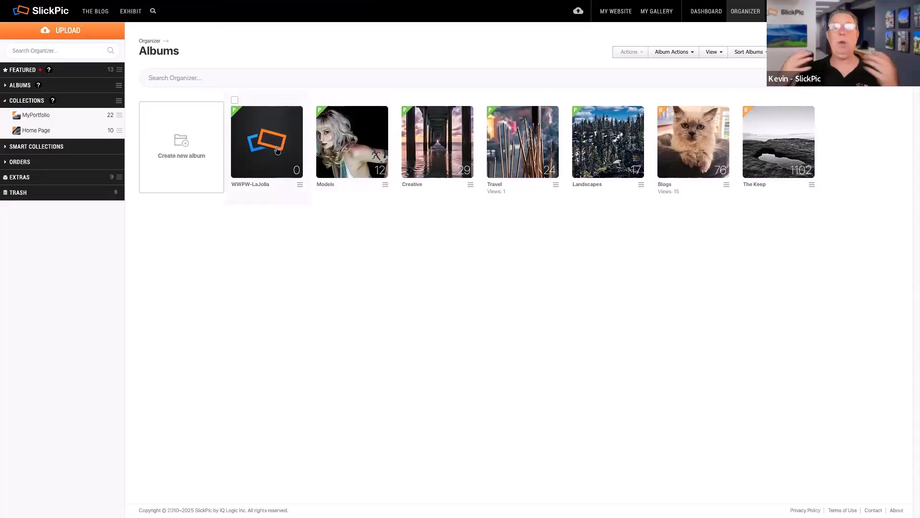
pyautogui.click(348, 149)
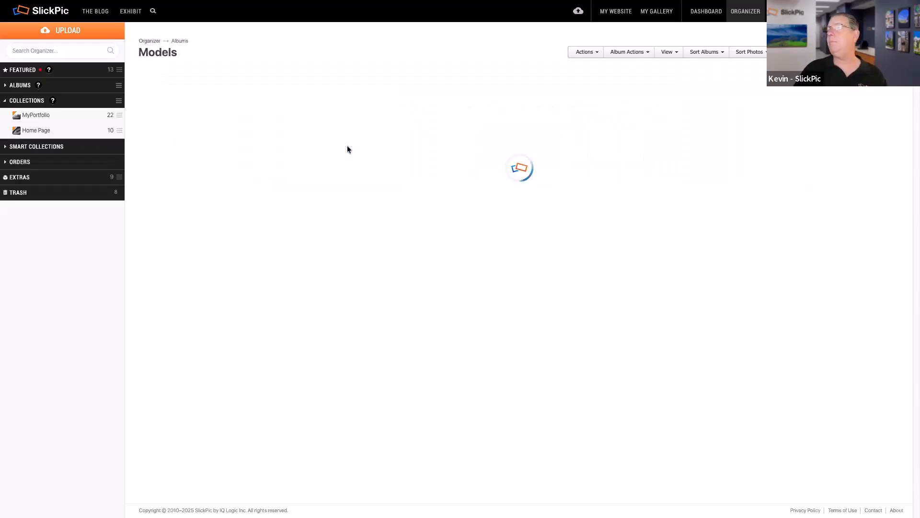